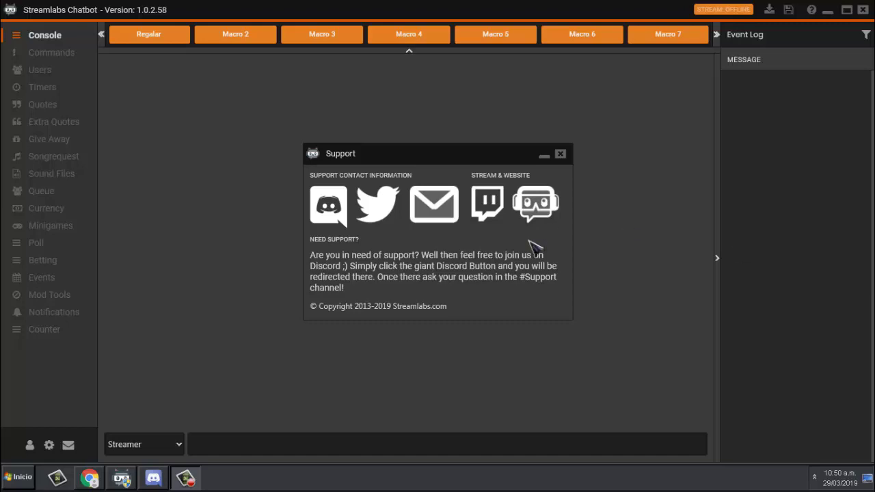
Step: Open the connection settings for the streaming service and create a YouTube shortcut
{"action": "left_click", "coordinate": [30, 448]}
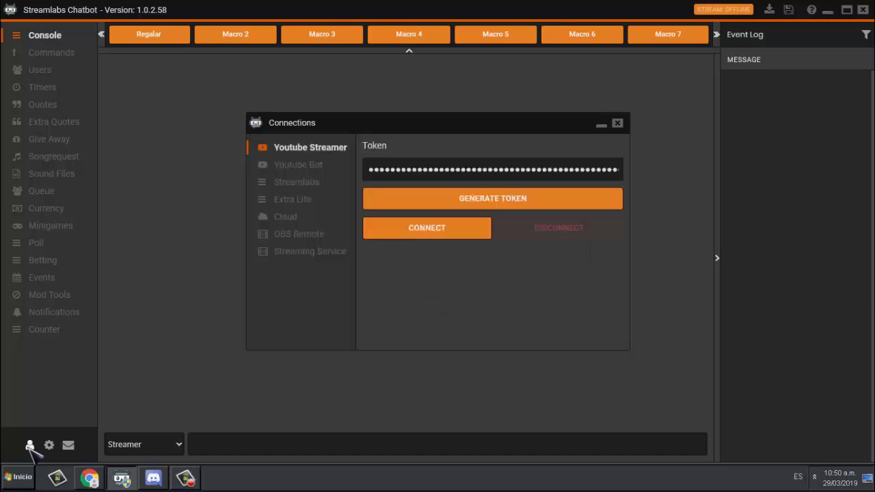
{"action": "left_click", "coordinate": [316, 254]}
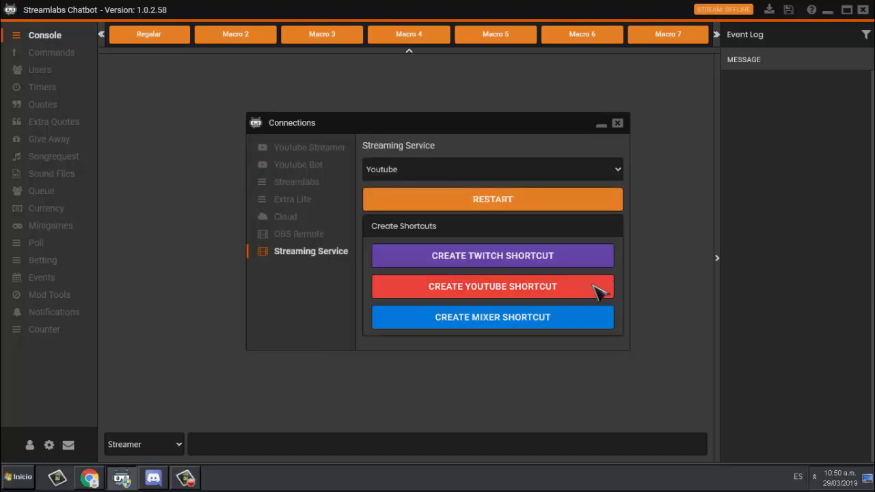
{"action": "left_click", "coordinate": [530, 299]}
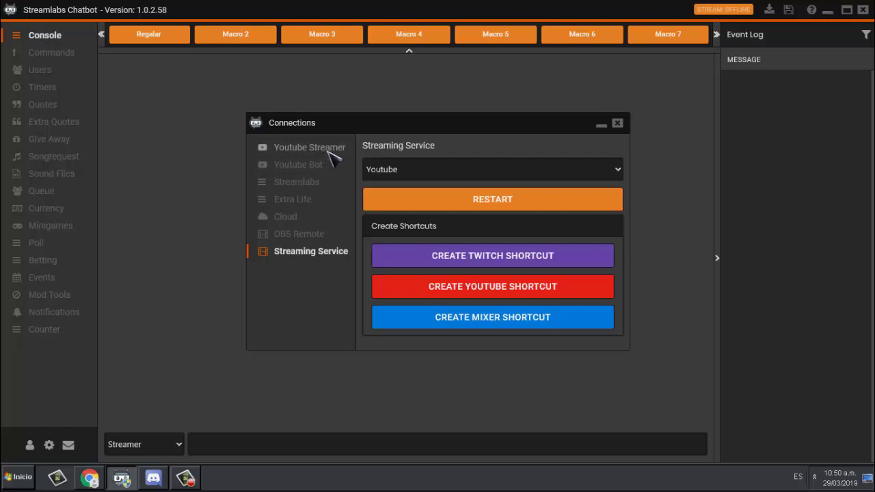
Step: Check the YouTube Bot connection, and connect the YouTube Streamer account with its existing token
{"action": "left_click", "coordinate": [301, 167]}
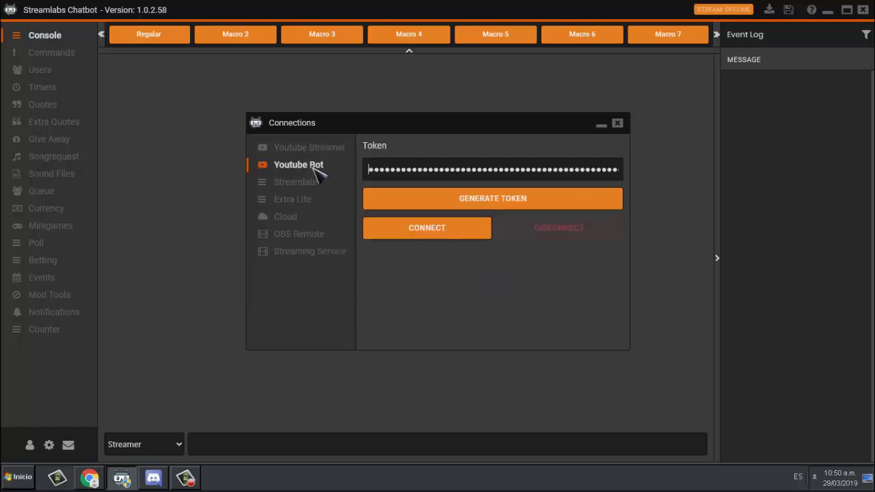
{"action": "left_click", "coordinate": [342, 151]}
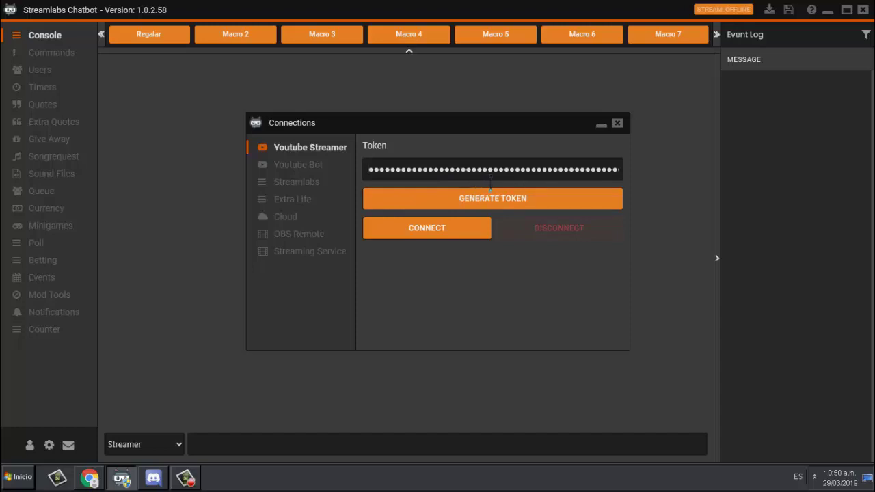
{"action": "left_click", "coordinate": [447, 233]}
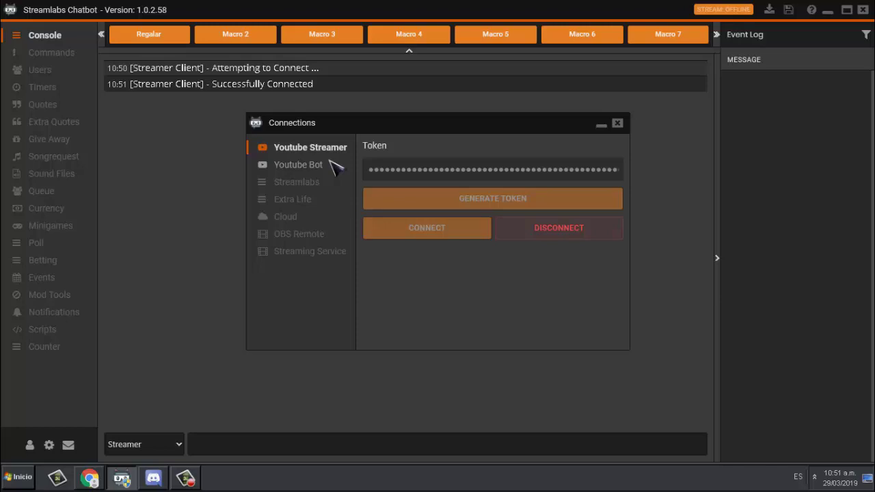
Step: Connect the YouTube Bot account with its existing token and close the Connections and Support windows
{"action": "left_click", "coordinate": [323, 166]}
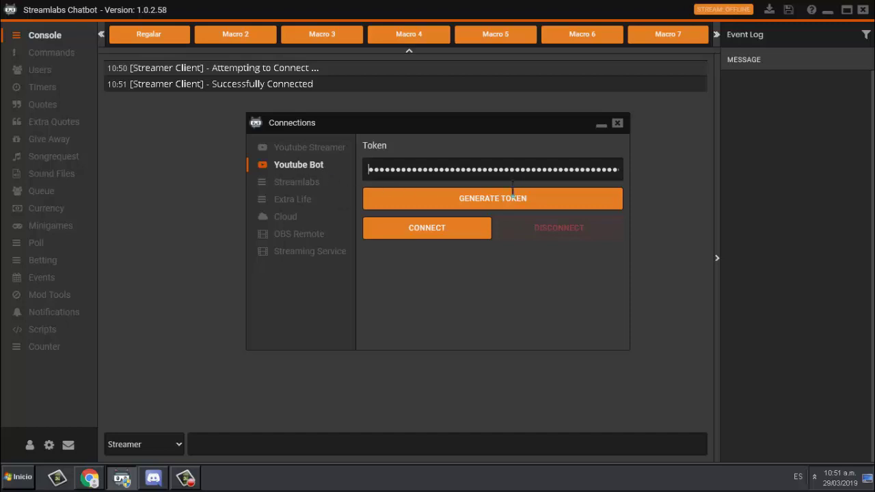
{"action": "left_click", "coordinate": [461, 231]}
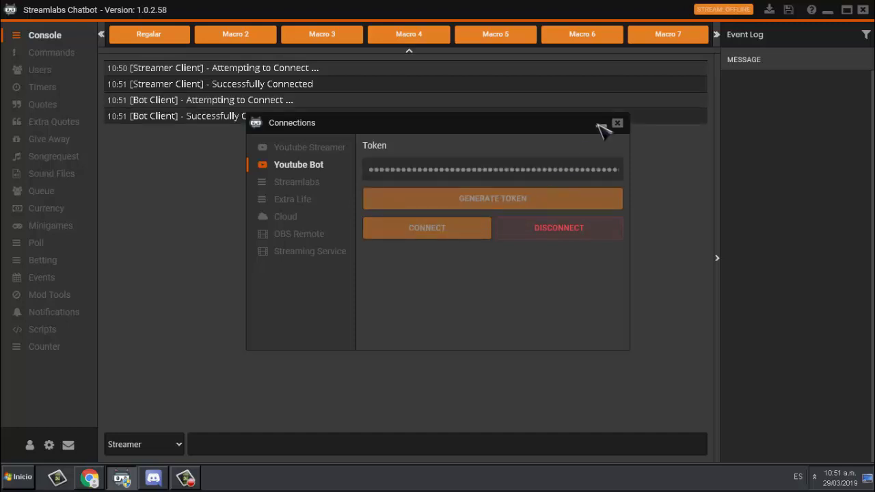
{"action": "left_click", "coordinate": [617, 124]}
{"action": "left_click", "coordinate": [561, 154]}
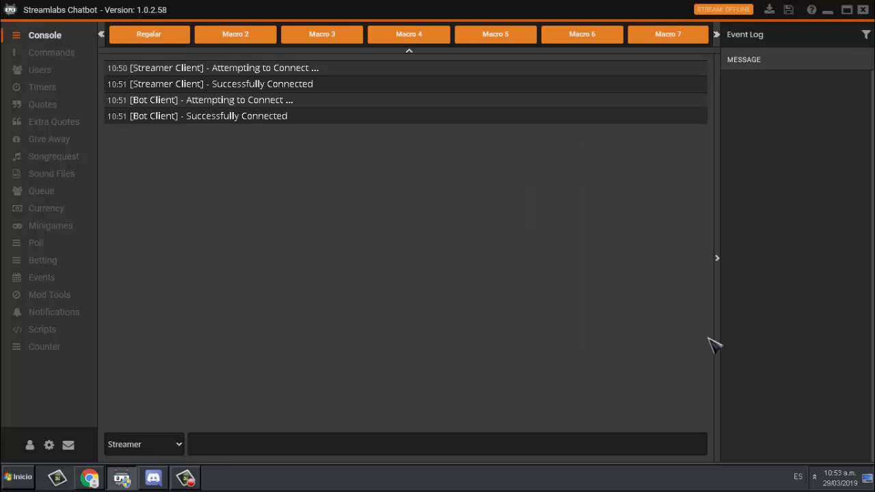
Step: View the list of viewers' currency ranks, points and hours, and open the global currency settings
{"action": "left_click", "coordinate": [44, 212]}
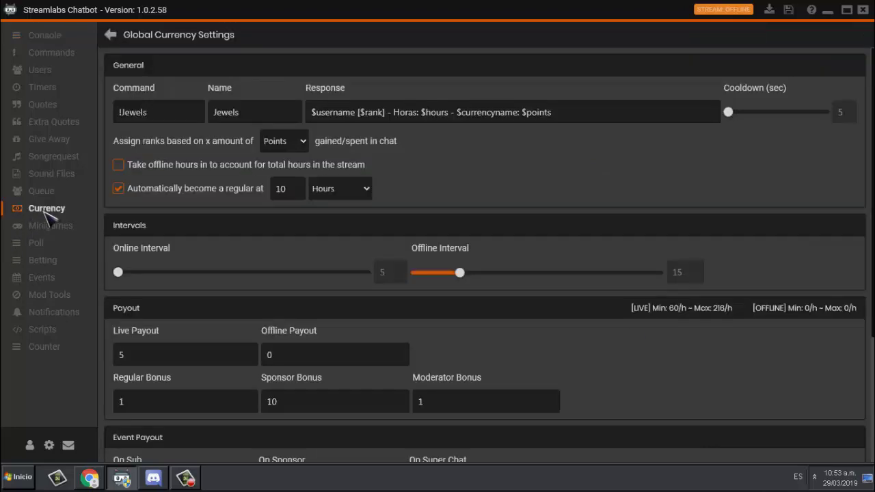
{"action": "left_click", "coordinate": [117, 34]}
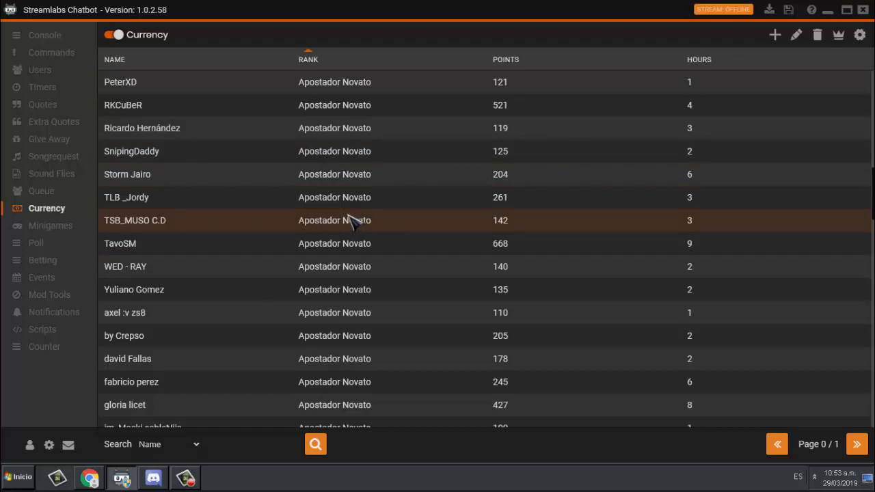
{"action": "left_click", "coordinate": [860, 35]}
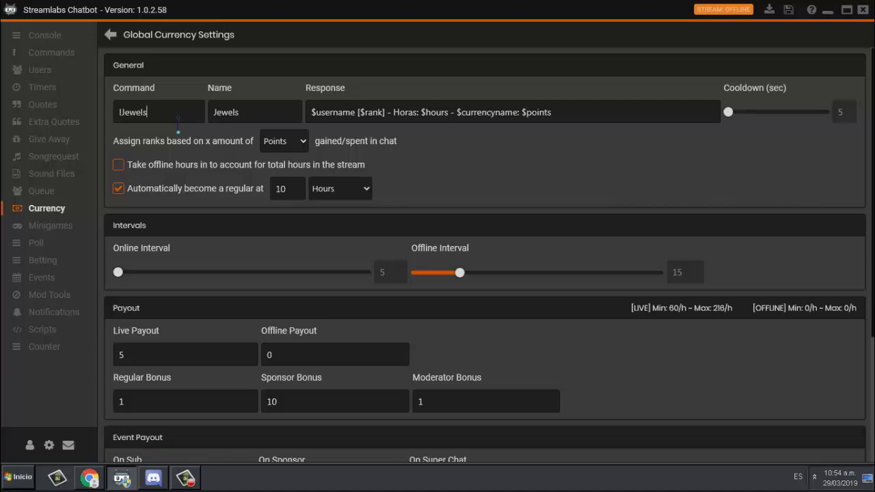
Step: Try !Pandacoins as the currency command
{"action": "key", "text": "BackSpace"}
{"action": "key", "text": "BackSpace"}
{"action": "key", "text": "BackSpace"}
{"action": "key", "text": "BackSpace"}
{"action": "key", "text": "BackSpace"}
{"action": "key", "text": "BackSpace"}
{"action": "type", "text": "Pandacoins"}
Step: Try !bugscoins as the currency command
{"action": "key", "text": "BackSpace"}
{"action": "key", "text": "BackSpace"}
{"action": "key", "text": "BackSpace"}
{"action": "key", "text": "BackSpace"}
{"action": "key", "text": "BackSpace"}
{"action": "key", "text": "BackSpace"}
{"action": "key", "text": "BackSpace"}
{"action": "key", "text": "BackSpace"}
{"action": "key", "text": "BackSpace"}
{"action": "key", "text": "BackSpace"}
{"action": "type", "text": "bugscoins"}
Step: Restore the currency command to !Jewels
{"action": "key", "text": "BackSpace"}
{"action": "key", "text": "BackSpace"}
{"action": "key", "text": "BackSpace"}
{"action": "key", "text": "BackSpace"}
{"action": "key", "text": "BackSpace"}
{"action": "key", "text": "BackSpace"}
{"action": "key", "text": "BackSpace"}
{"action": "key", "text": "BackSpace"}
{"action": "key", "text": "BackSpace"}
{"action": "type", "text": "Jewels"}
Step: Examine the $currencyname and $points response variables and the unit choices for assigning ranks and automatic regulars
{"action": "left_click_drag", "start_coordinate": [461, 115], "coordinate": [525, 120]}
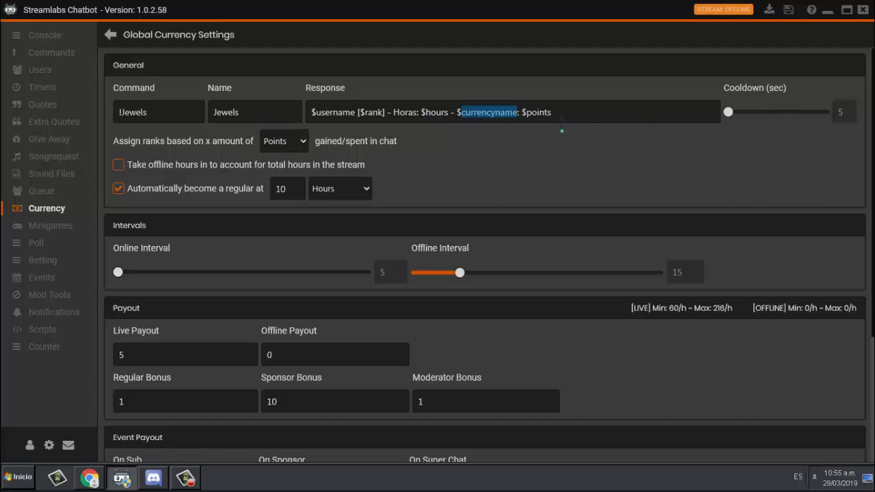
{"action": "double_click", "coordinate": [532, 117]}
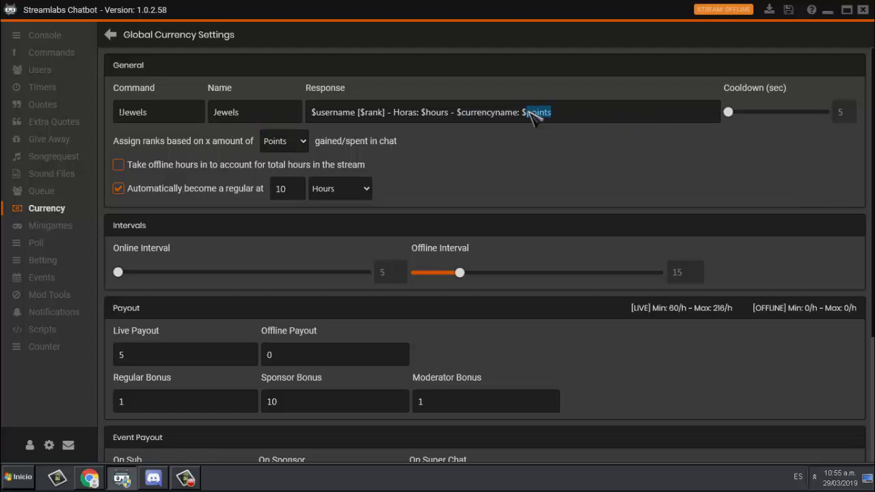
{"action": "left_click", "coordinate": [285, 144]}
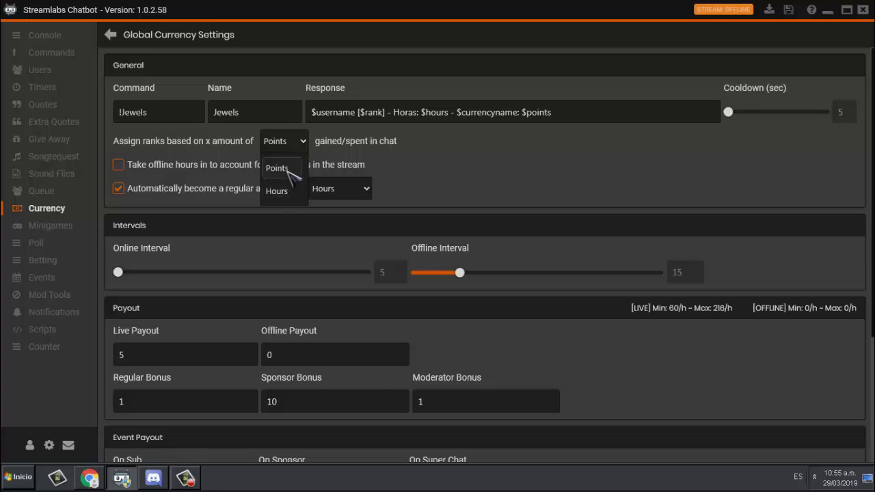
{"action": "left_click", "coordinate": [301, 154]}
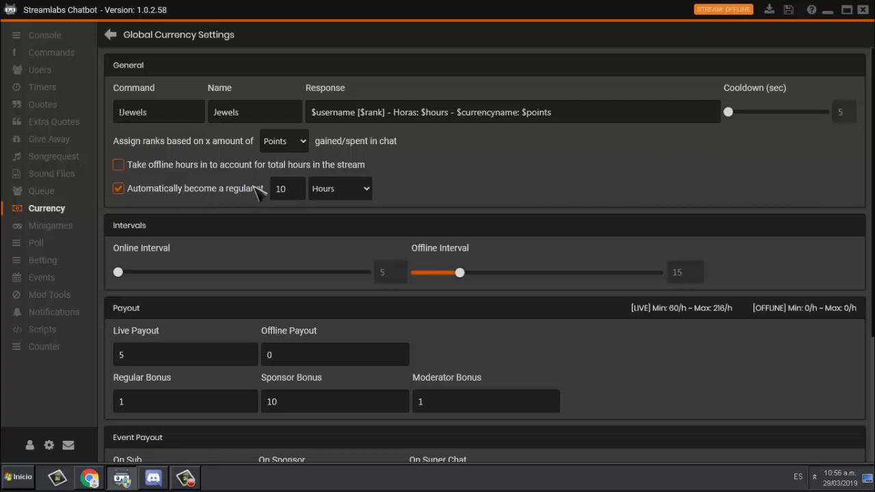
{"action": "left_click", "coordinate": [323, 191]}
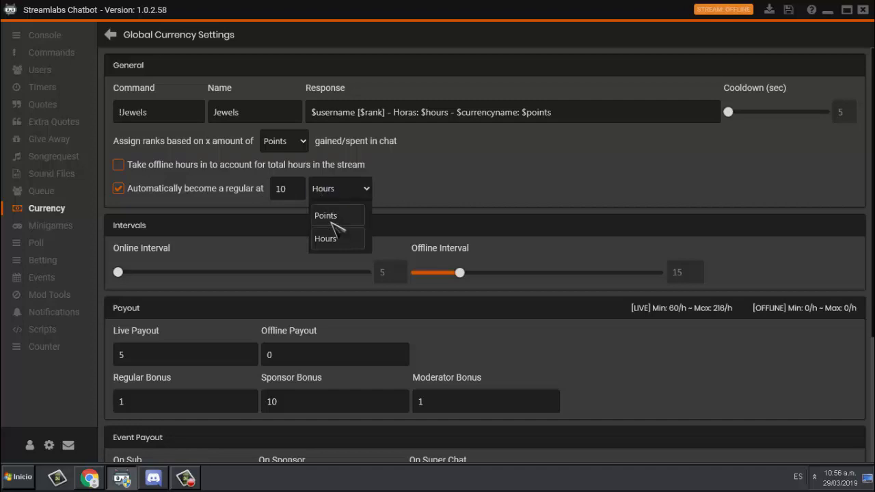
{"action": "left_click", "coordinate": [305, 196]}
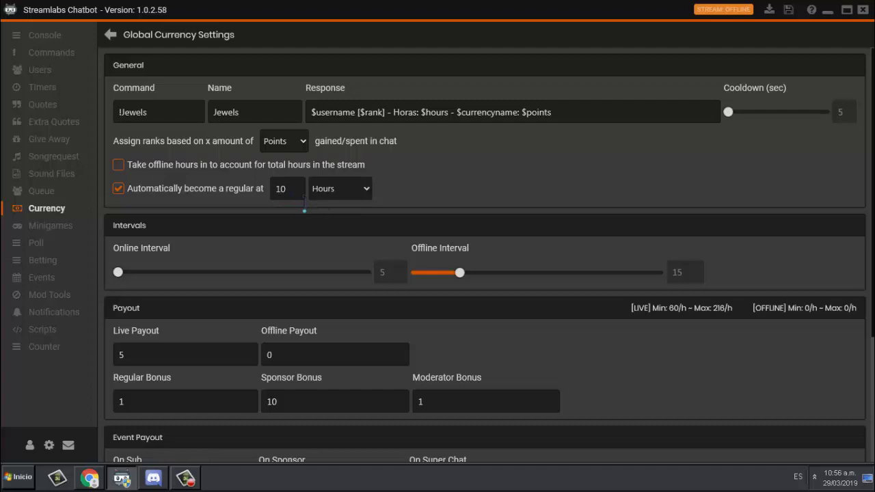
Step: Set the currency's live payout to 10 and check the regular and moderator bonus fields
{"action": "scroll", "coordinate": [627, 219], "scroll_direction": "down", "scroll_amount": 3}
{"action": "scroll", "coordinate": [609, 273], "scroll_direction": "up", "scroll_amount": 1}
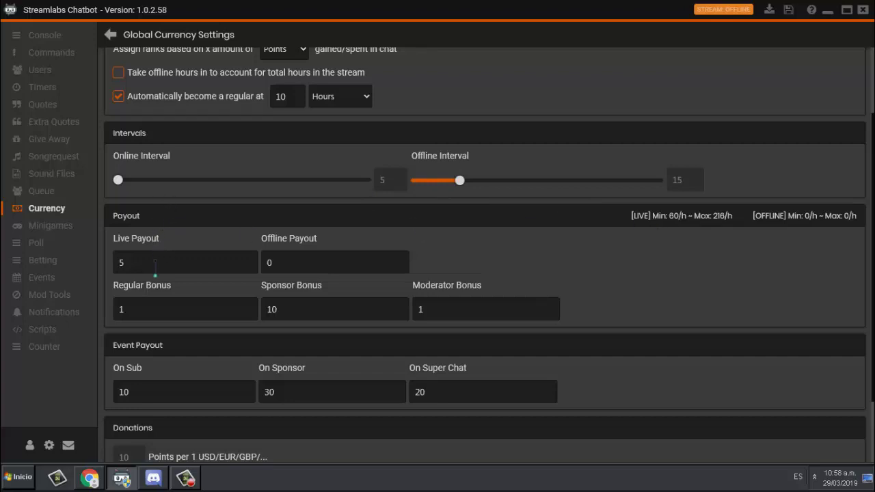
{"action": "left_click", "coordinate": [146, 263]}
{"action": "key", "text": "BackSpace"}
{"action": "type", "text": "01"}
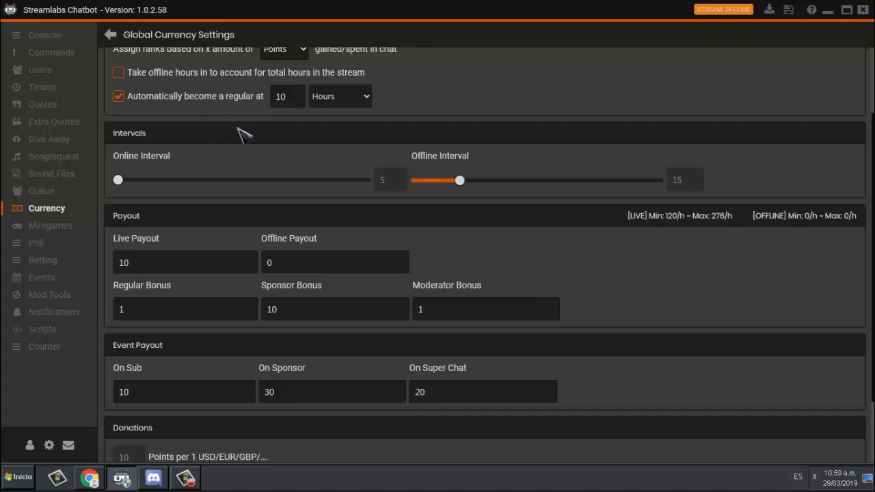
{"action": "left_click", "coordinate": [129, 311]}
{"action": "left_click", "coordinate": [452, 316]}
Step: Set the On Sub event payout to 50
{"action": "scroll", "coordinate": [719, 259], "scroll_direction": "down", "scroll_amount": 1}
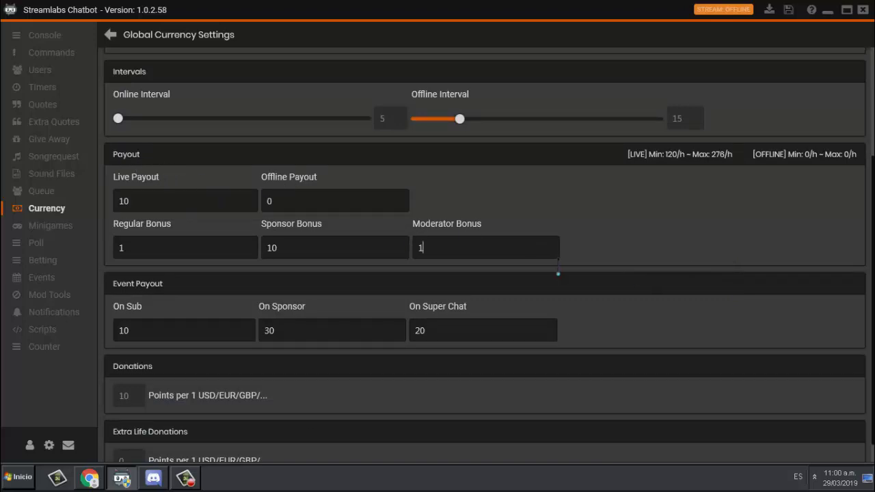
{"action": "scroll", "coordinate": [479, 288], "scroll_direction": "down", "scroll_amount": 1}
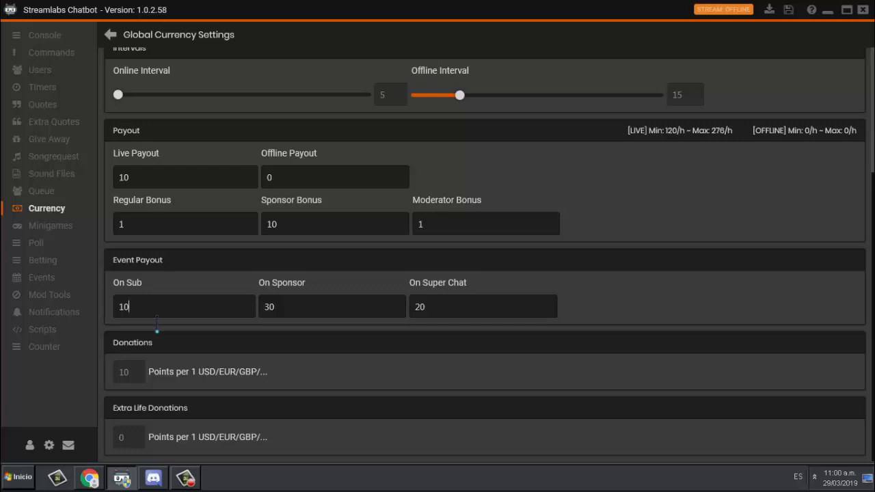
{"action": "key", "text": "Left"}
{"action": "key", "text": "BackSpace"}
{"action": "type", "text": "5"}
Step: Set the On Sponsor event payout to 80
{"action": "left_click", "coordinate": [321, 317]}
{"action": "key", "text": "BackSpace"}
{"action": "key", "text": "BackSpace"}
{"action": "type", "text": "8"}
{"action": "left_click", "coordinate": [326, 309]}
Step: Set the On Super Chat event payout to 40
{"action": "left_click", "coordinate": [465, 315]}
{"action": "key", "text": "BackSpace"}
{"action": "key", "text": "BackSpace"}
{"action": "type", "text": "4"}
{"action": "scroll", "coordinate": [845, 130], "scroll_direction": "up", "scroll_amount": 3}
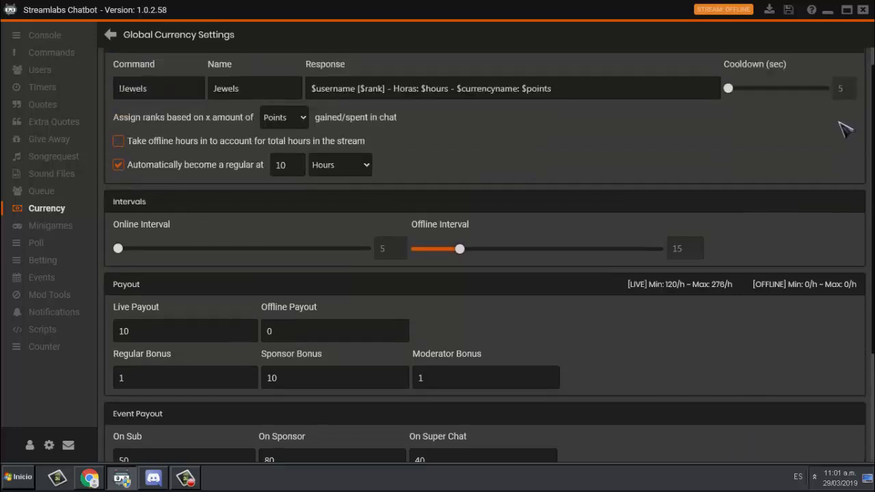
Step: Leave the global currency settings and open the Minigames settings
{"action": "left_click", "coordinate": [46, 208]}
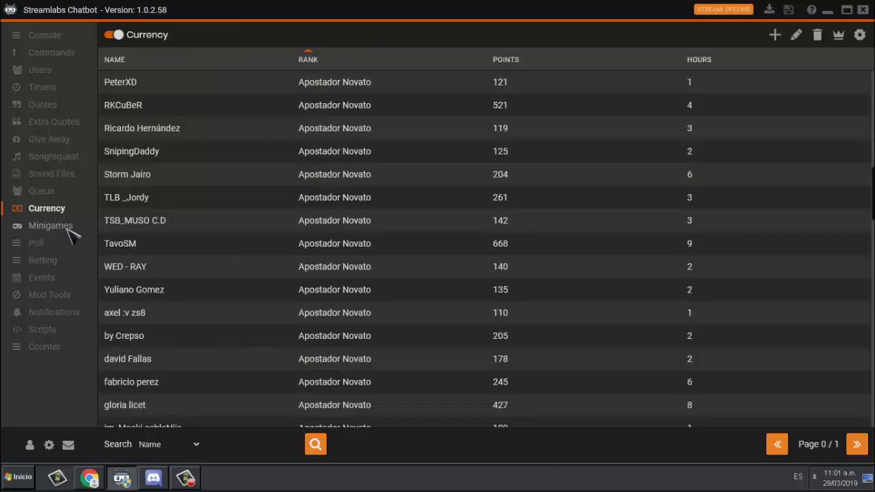
{"action": "left_click", "coordinate": [71, 233]}
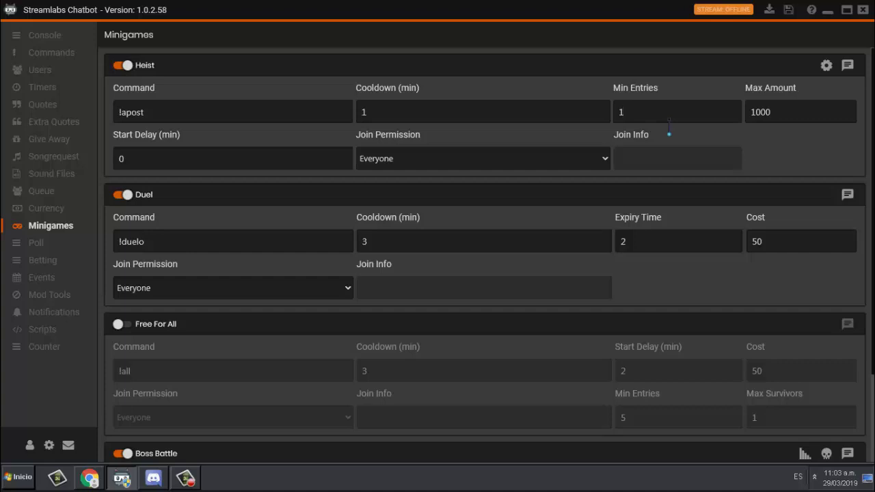
Step: Try 20 and 10 as the Heist minigame's minimum entries, and restore the value to 1
{"action": "key", "text": "BackSpace"}
{"action": "type", "text": "20"}
{"action": "key", "text": "BackSpace"}
{"action": "key", "text": "BackSpace"}
{"action": "type", "text": "10"}
{"action": "key", "text": "BackSpace"}
Step: Examine the Heist start delay, the join permission options, and the global probability and payout settings
{"action": "mouse_move", "coordinate": [140, 168]}
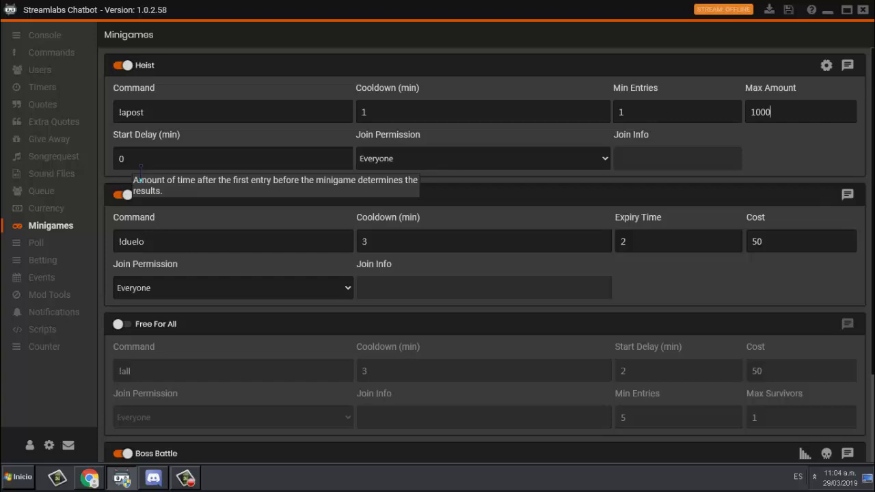
{"action": "left_click", "coordinate": [403, 162]}
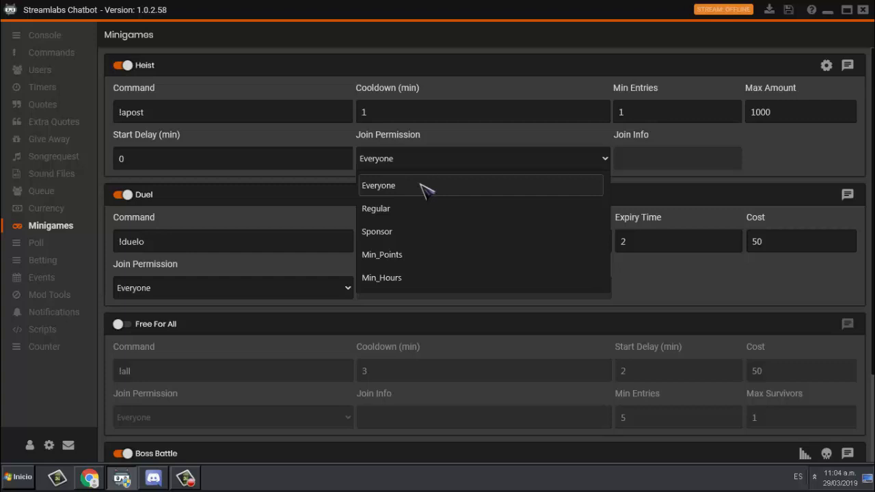
{"action": "left_click", "coordinate": [462, 123]}
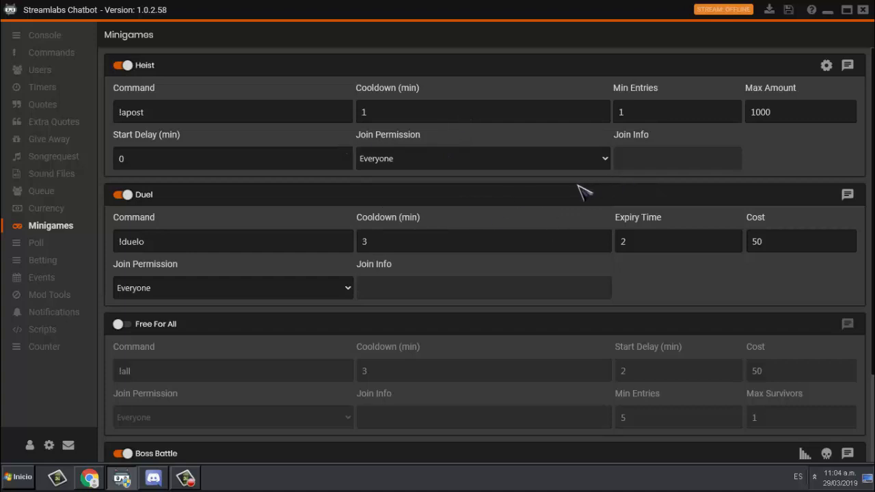
{"action": "left_click", "coordinate": [827, 65]}
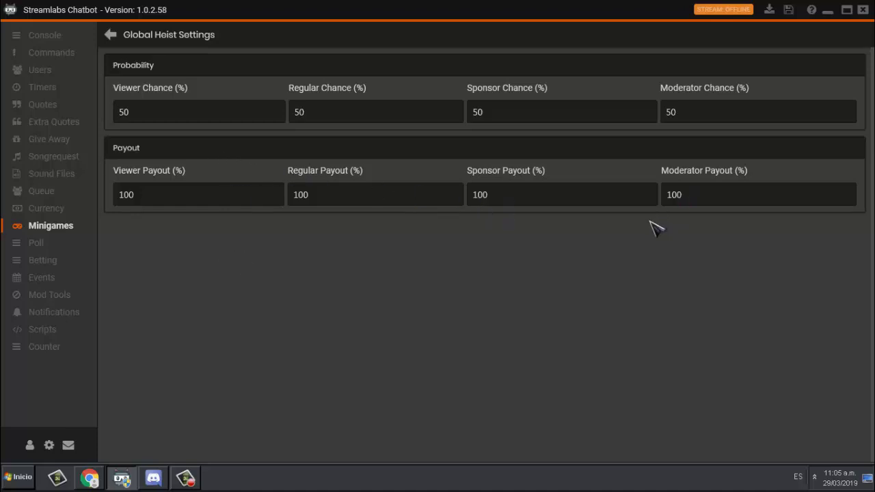
{"action": "left_click", "coordinate": [110, 34]}
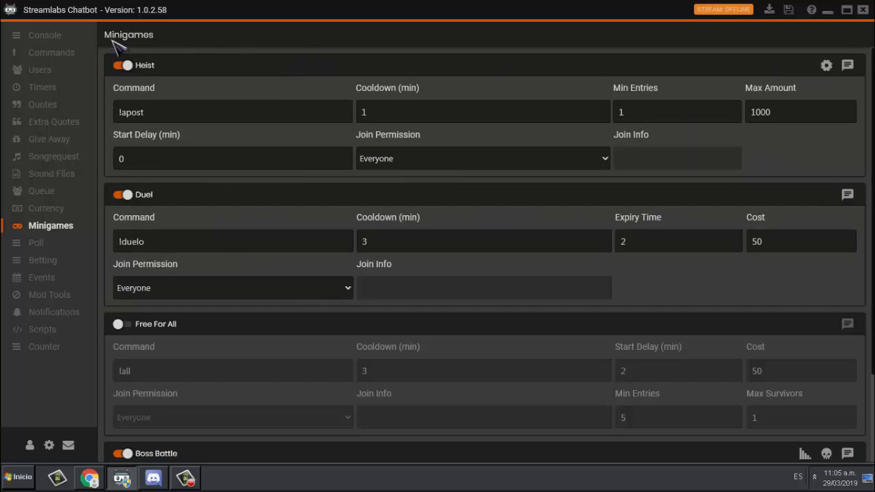
Step: Open the Heist messages and retype the colon before $cooldown in the On Cooldown Message
{"action": "left_click", "coordinate": [848, 65]}
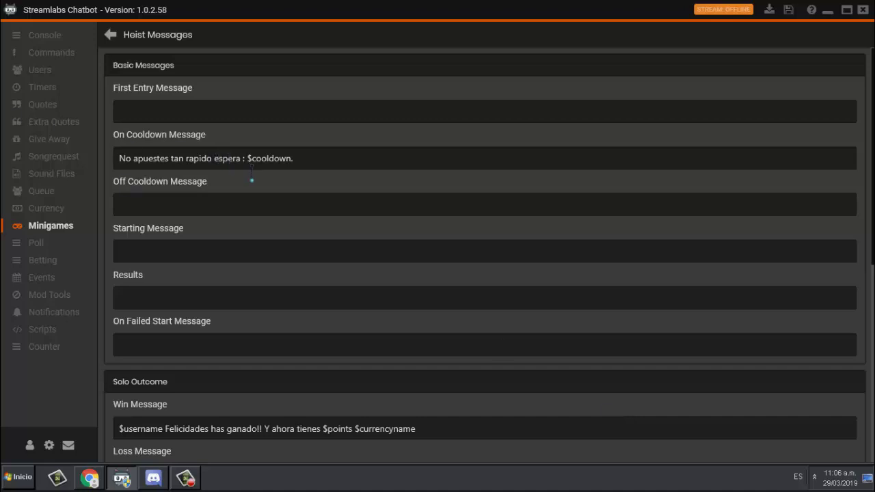
{"action": "key", "text": "BackSpace"}
{"action": "type", "text": ";"}
{"action": "key", "text": "BackSpace"}
{"action": "type", "text": ":"}
Step: Review the Heist solo win and loss messages and the group outcome messages
{"action": "scroll", "coordinate": [568, 192], "scroll_direction": "down", "scroll_amount": 2}
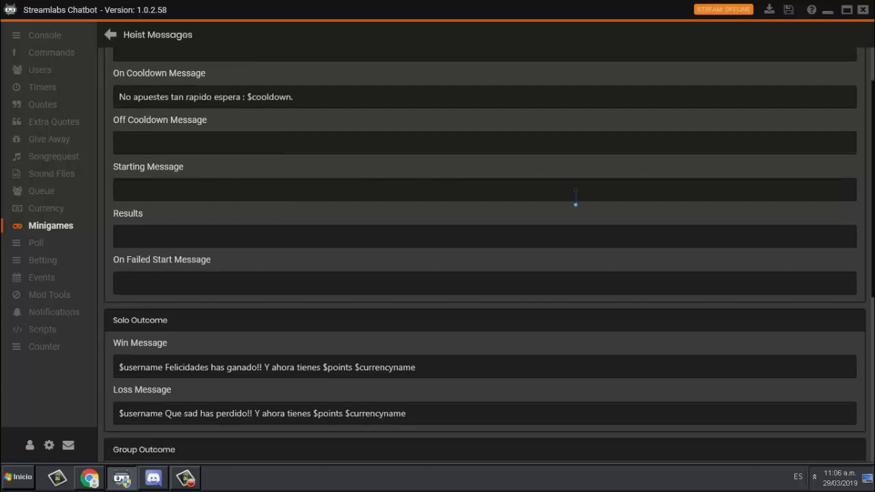
{"action": "scroll", "coordinate": [576, 199], "scroll_direction": "down", "scroll_amount": 3}
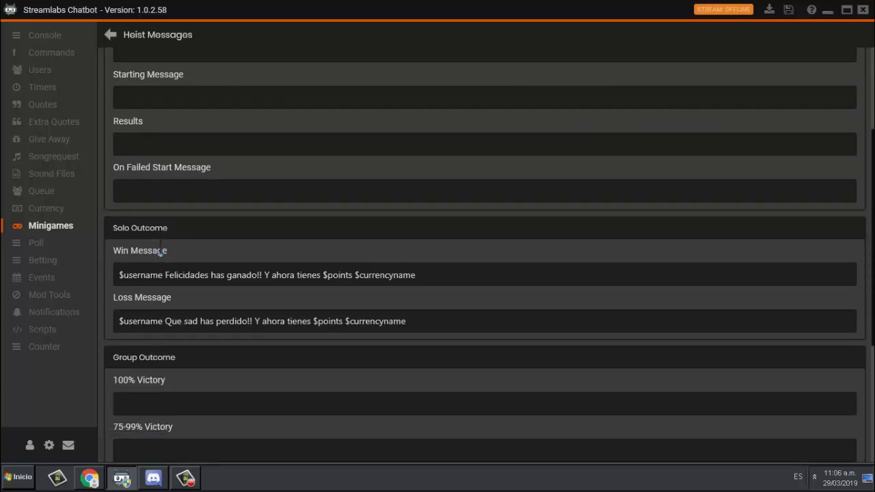
{"action": "scroll", "coordinate": [160, 251], "scroll_direction": "down", "scroll_amount": 2}
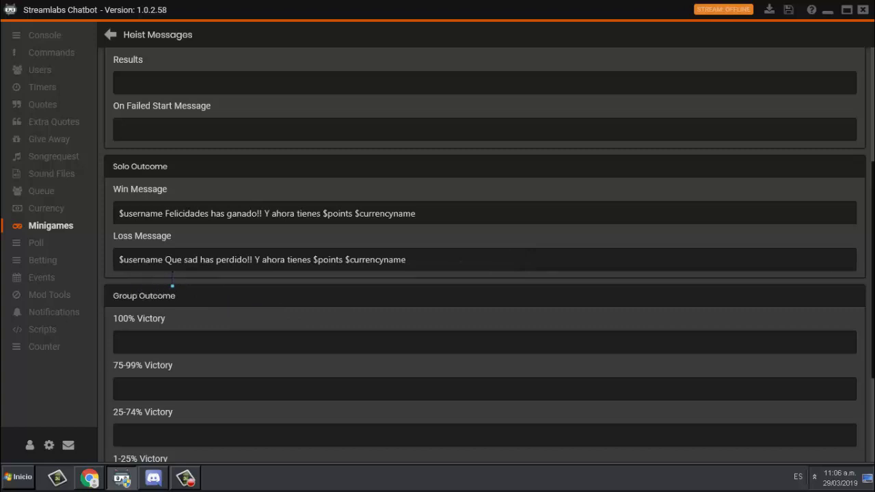
{"action": "scroll", "coordinate": [463, 303], "scroll_direction": "down", "scroll_amount": 5}
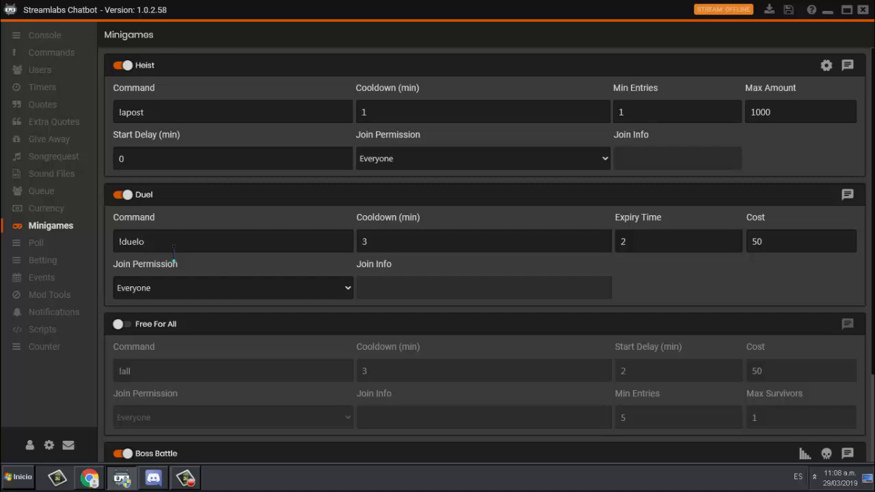
Step: Review the Duel minigame's settings and messages, and examine the Free For All and Boss Battle settings
{"action": "left_click", "coordinate": [465, 247]}
{"action": "left_click", "coordinate": [850, 195]}
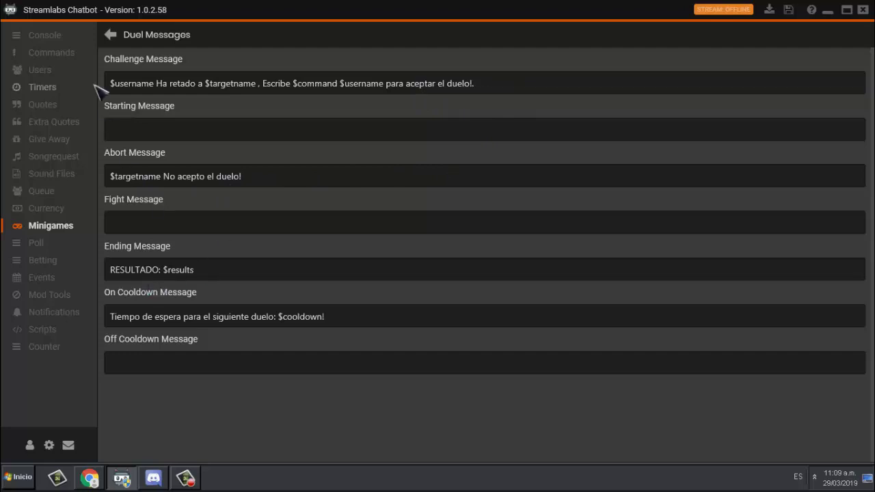
{"action": "left_click", "coordinate": [111, 35]}
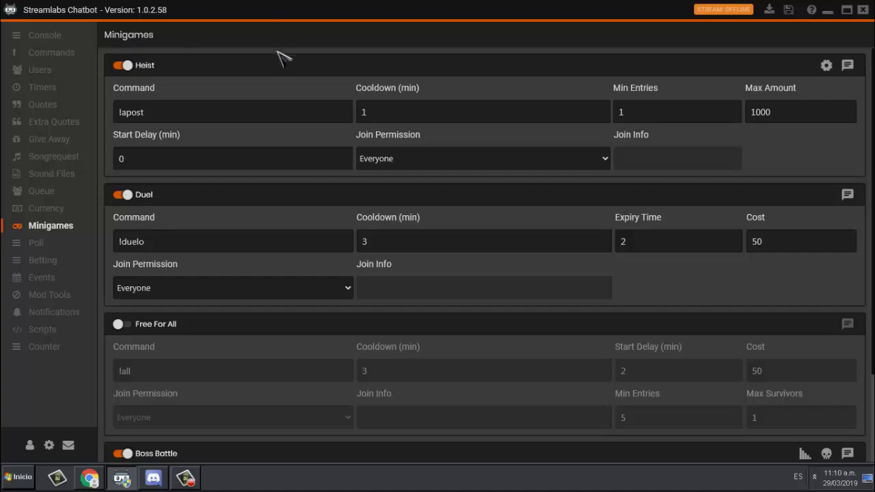
{"action": "scroll", "coordinate": [281, 62], "scroll_direction": "down", "scroll_amount": 1}
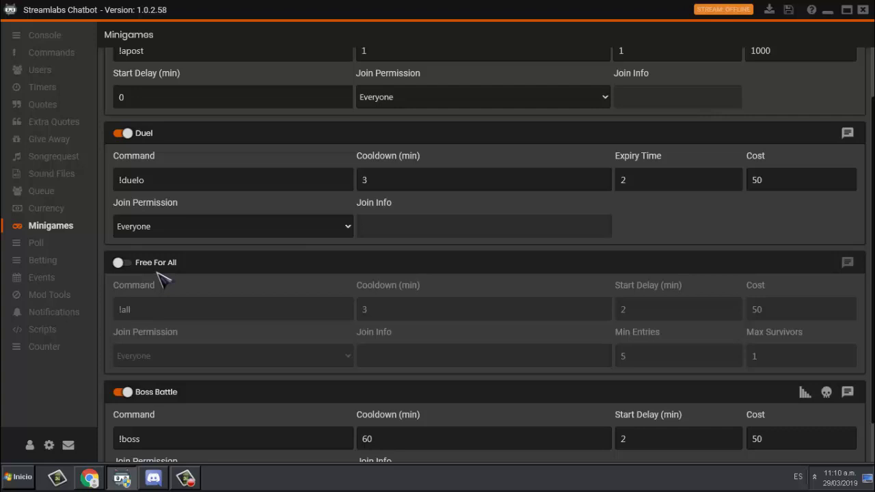
{"action": "scroll", "coordinate": [164, 277], "scroll_direction": "down", "scroll_amount": 1}
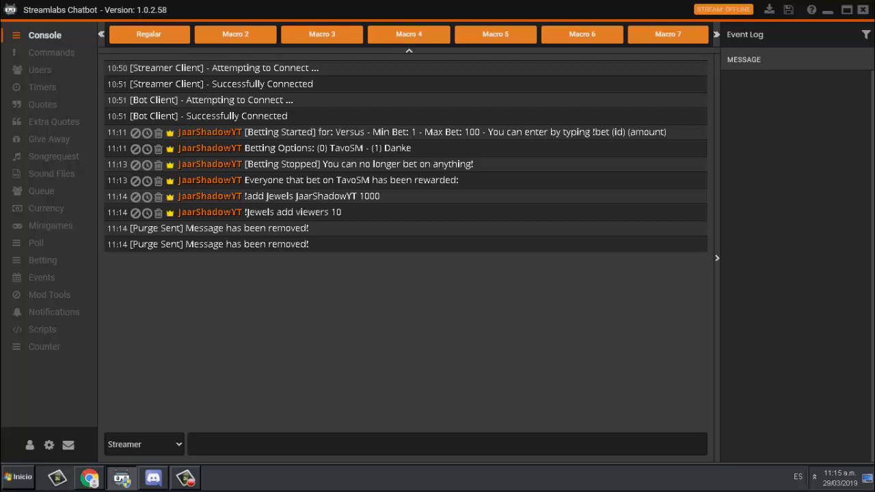
Step: Send the !Jewels add command in the console as Streamer, with the streamer's own username and the amount 1000
{"action": "type", "text": "!Jewels add JaarShadow"}
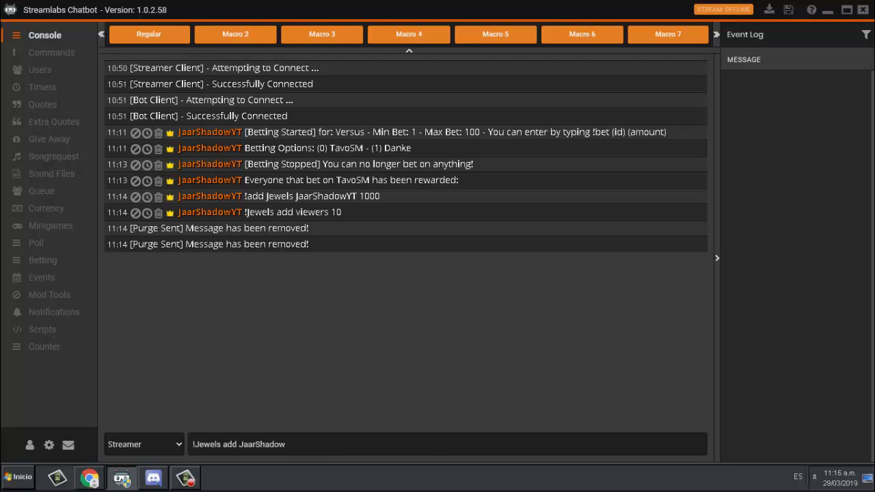
{"action": "type", "text": "Yt"}
{"action": "key", "text": "BackSpace"}
{"action": "type", "text": "T 1000"}
{"action": "key", "text": "Return"}
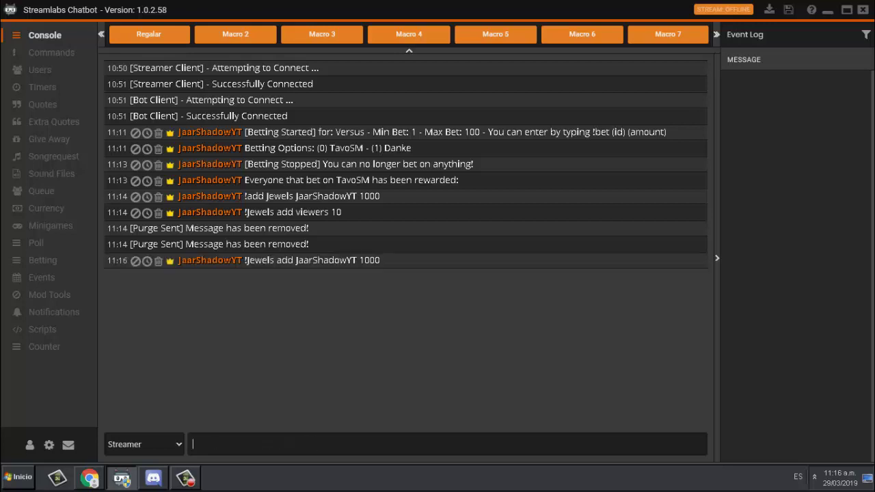